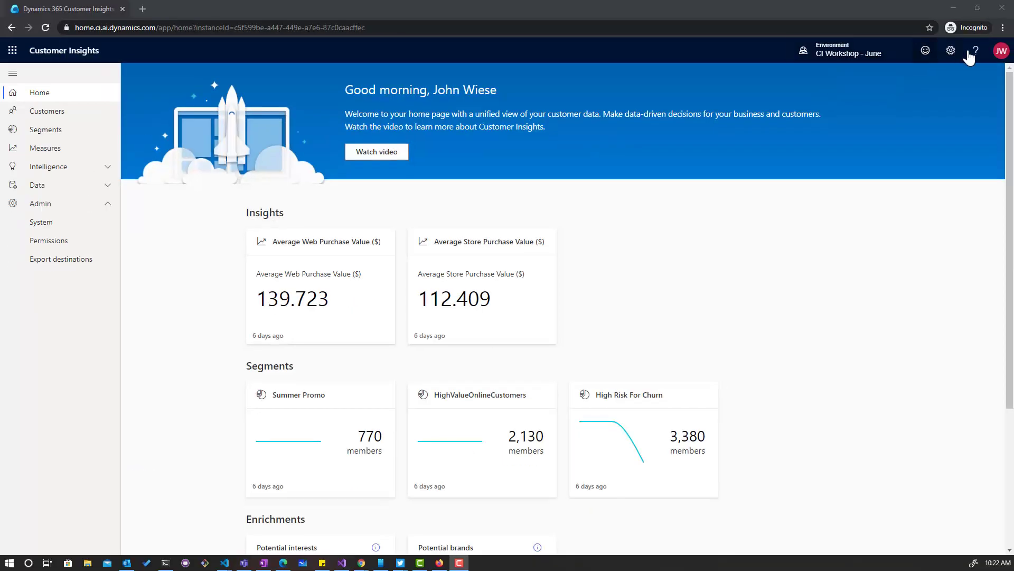
# Open the Azure portal (portal.azure.com) in a new browser tab.
pyautogui.click(1000, 53)
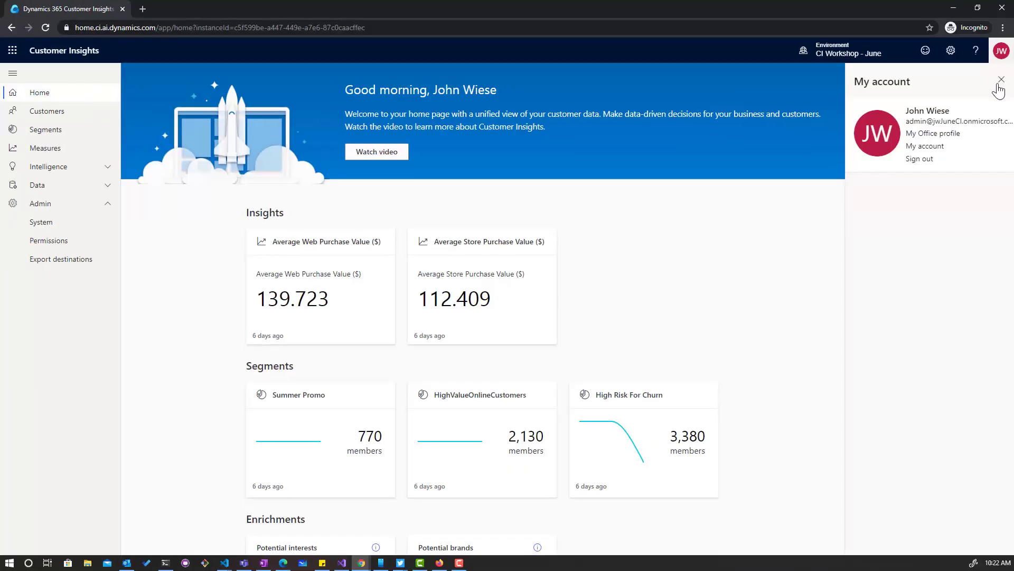
pyautogui.click(989, 43)
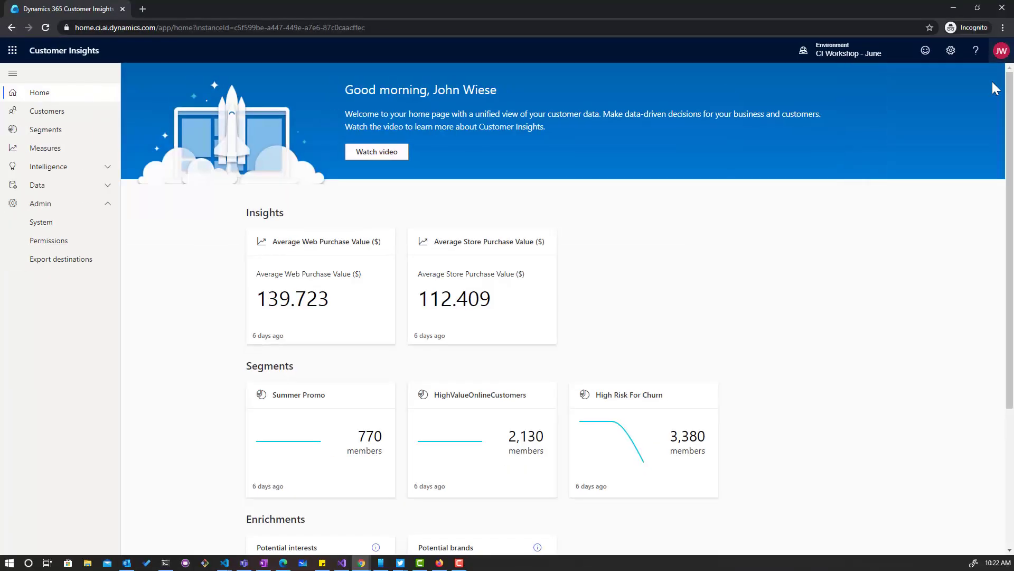
pyautogui.click(142, 9)
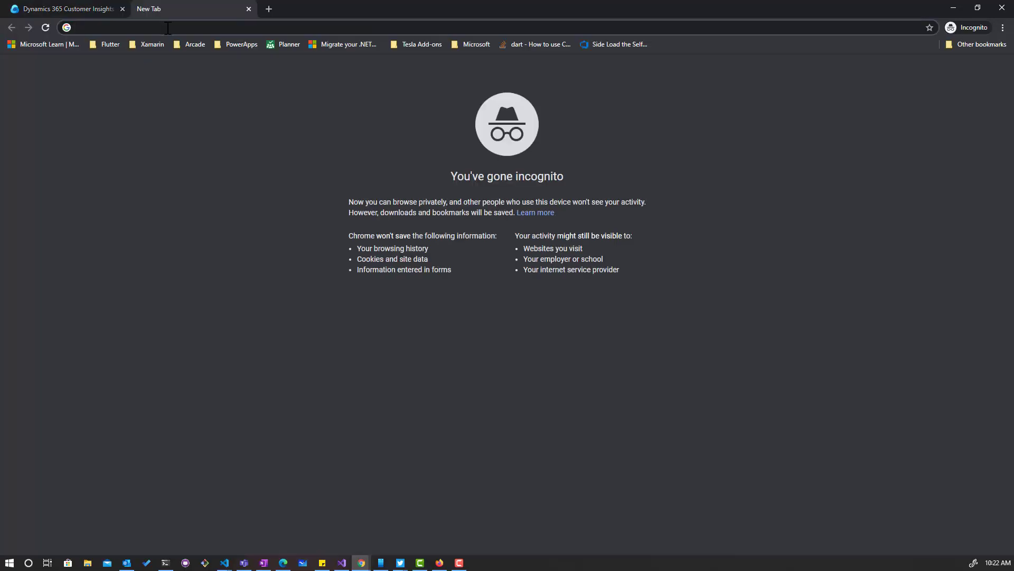
pyautogui.write('portal')
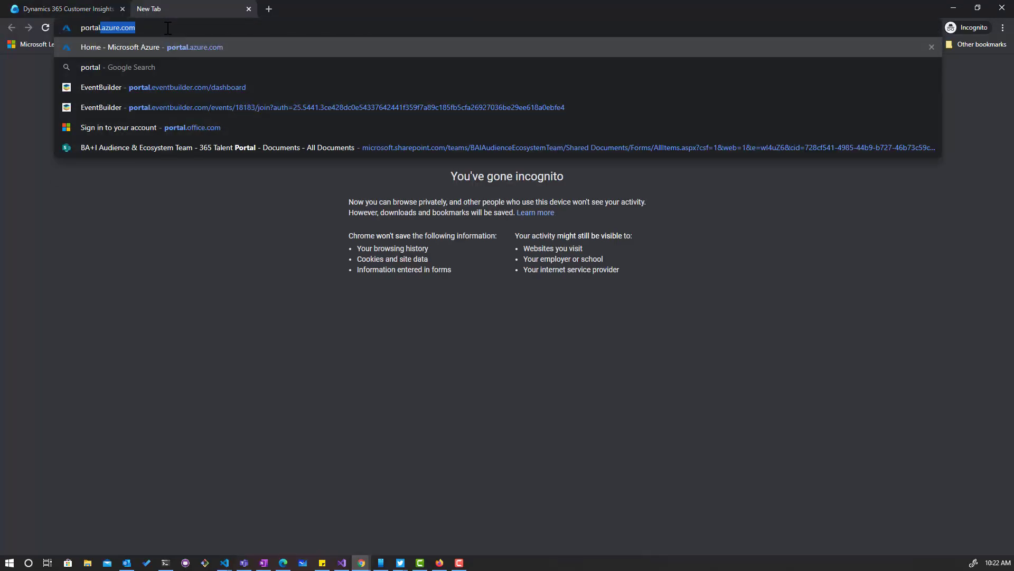
pyautogui.press('Return')
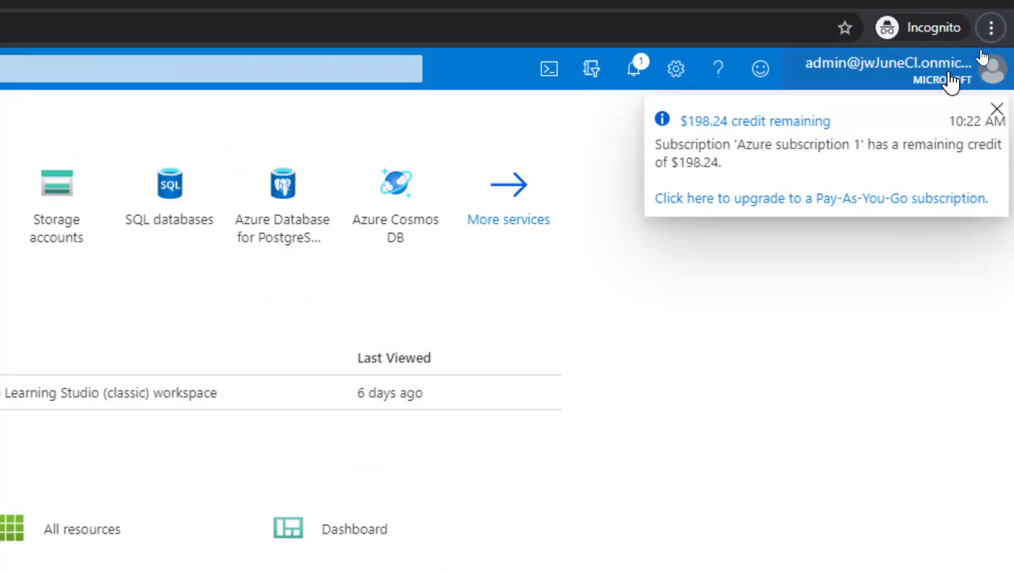
# Dismiss the credit notice and start a new guest user from Azure Active Directory's Users list.
pyautogui.click(997, 108)
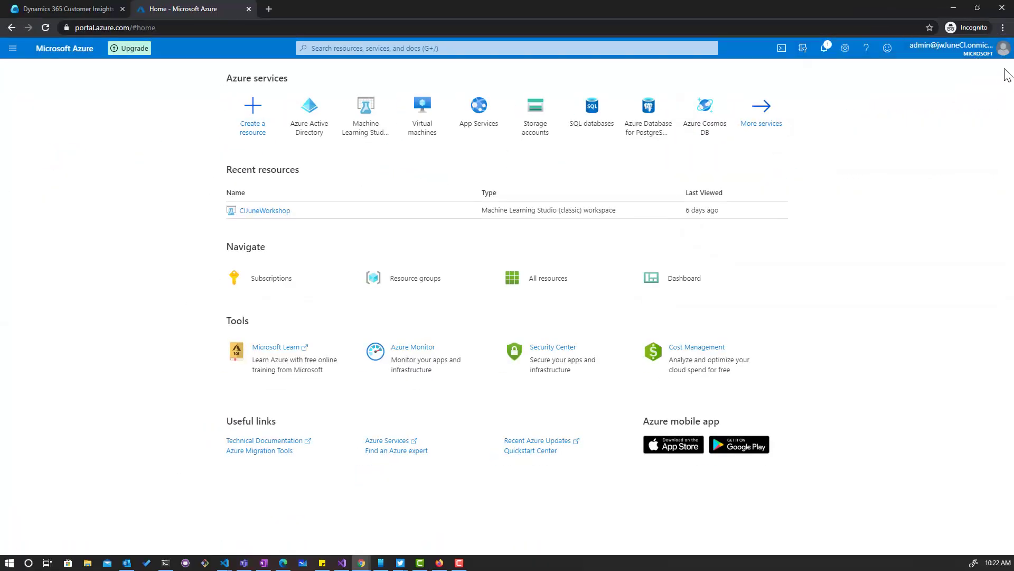
pyautogui.click(311, 118)
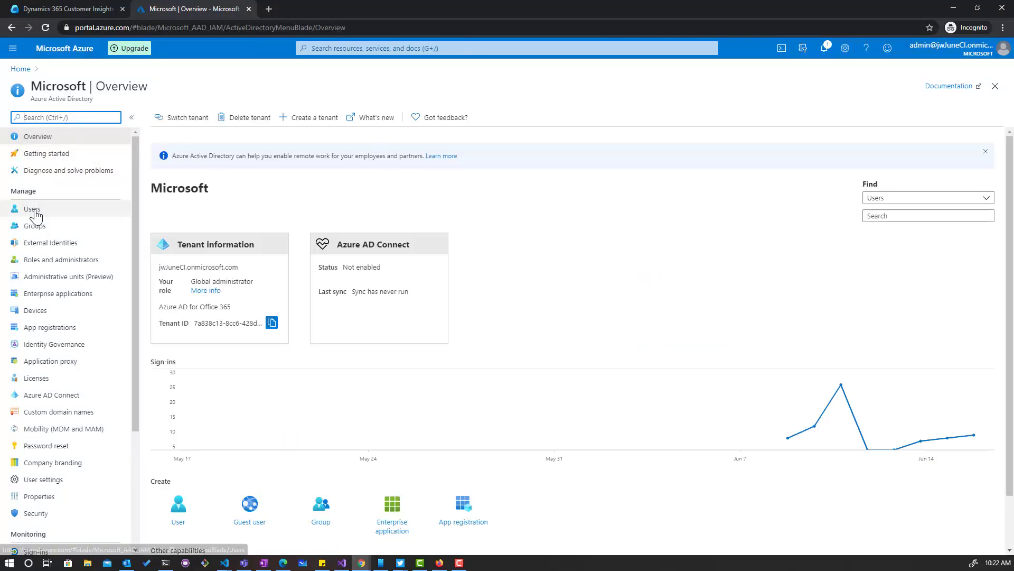
pyautogui.click(34, 211)
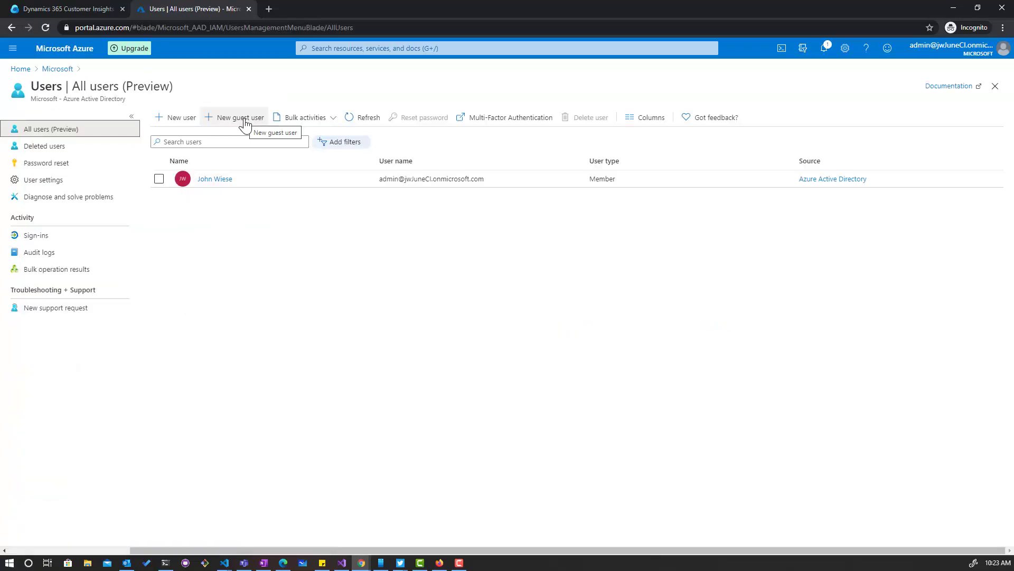
pyautogui.click(245, 120)
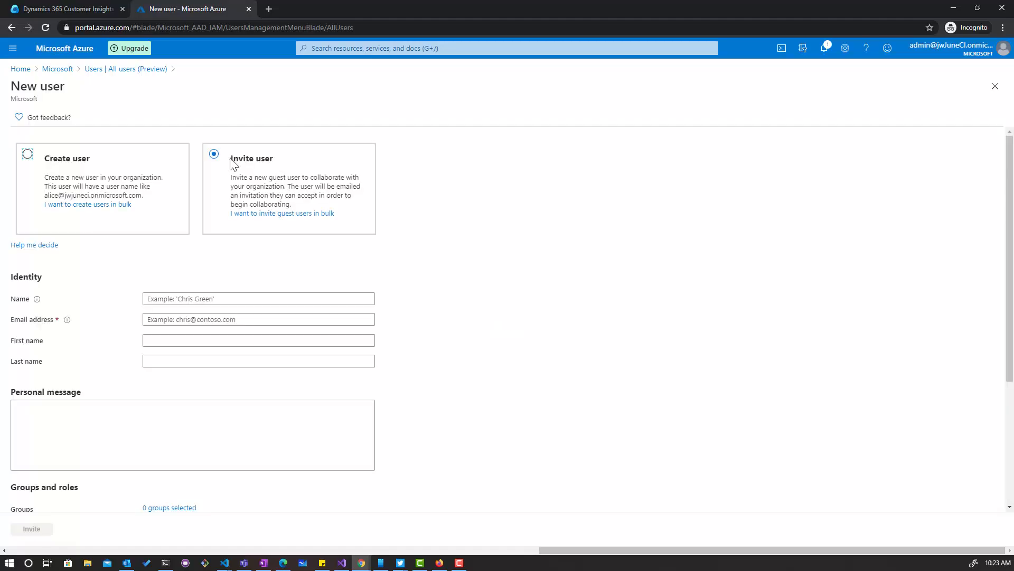
# Invite the guest, entering their display name and e-mail address, and send the invitation.
pyautogui.click(215, 155)
pyautogui.click(167, 297)
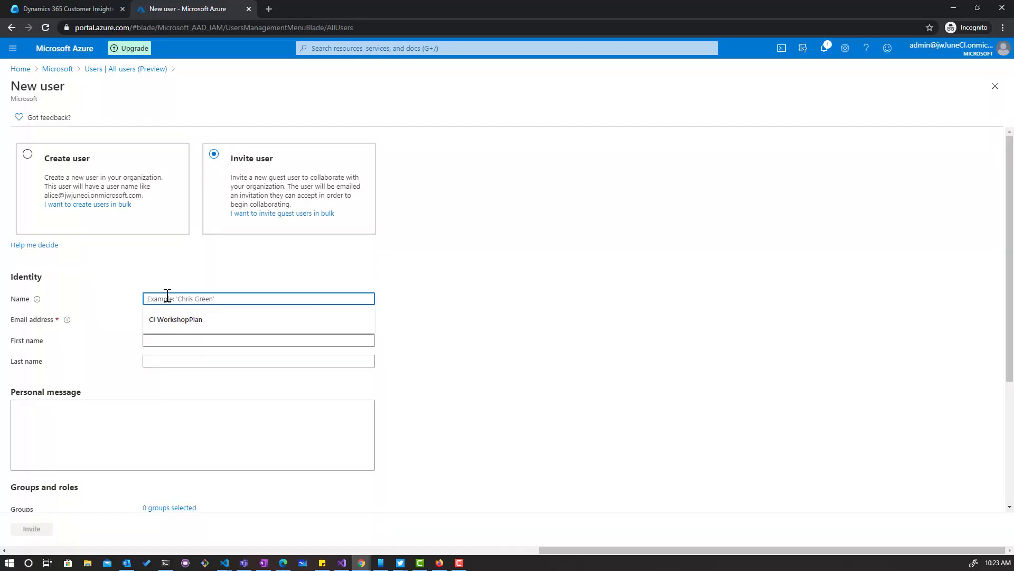
pyautogui.write('Alex P. Ke')
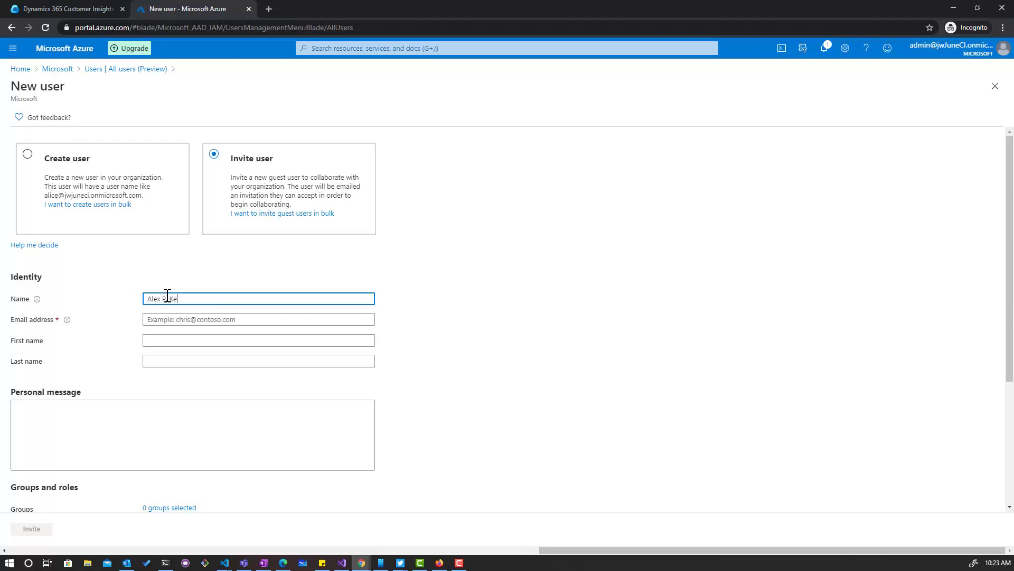
pyautogui.write('aton')
pyautogui.press('Tab')
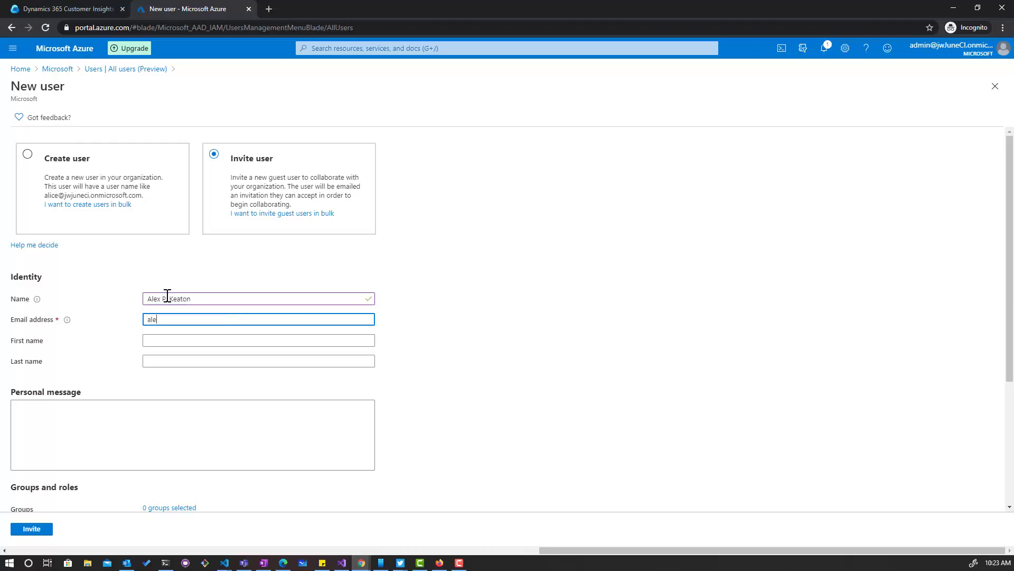
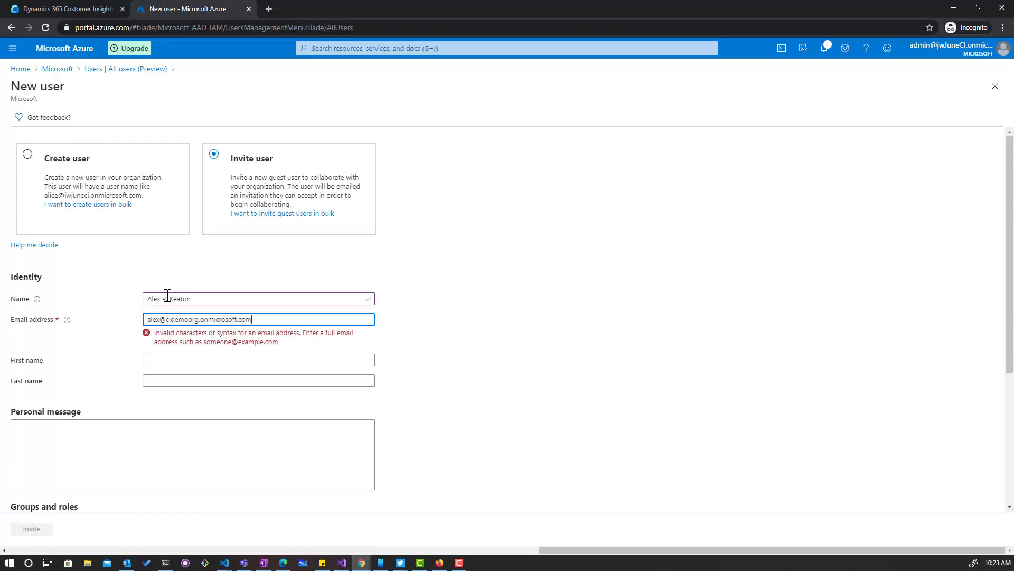
pyautogui.press('Tab')
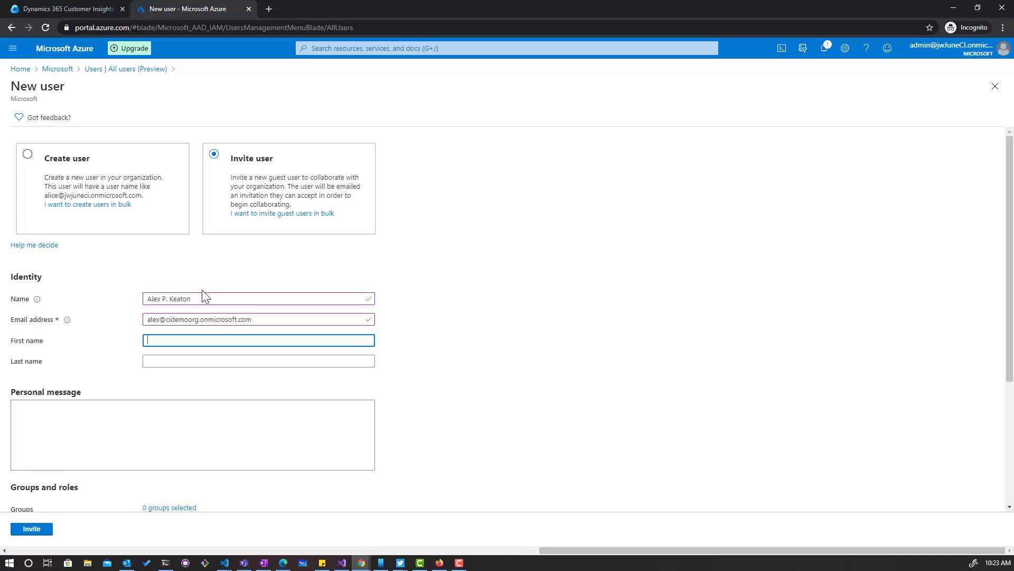
pyautogui.scroll(-4, 497, 361)
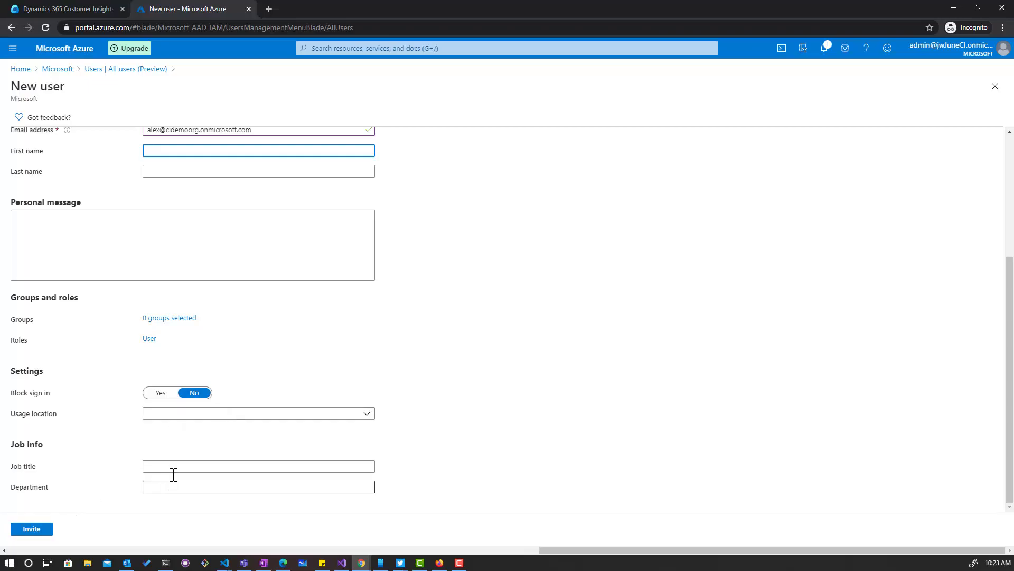
pyautogui.scroll(4, 498, 239)
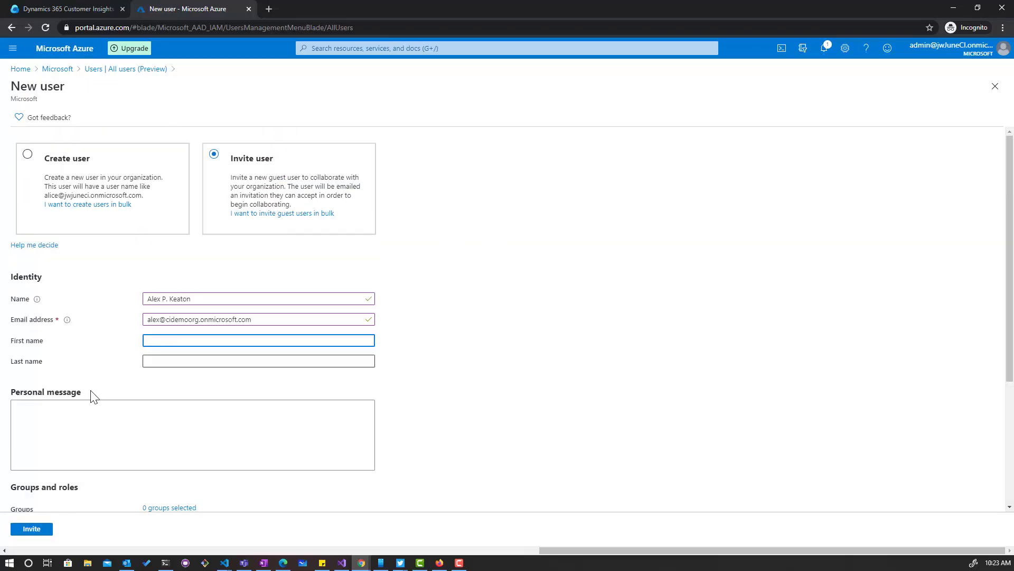
pyautogui.click(33, 532)
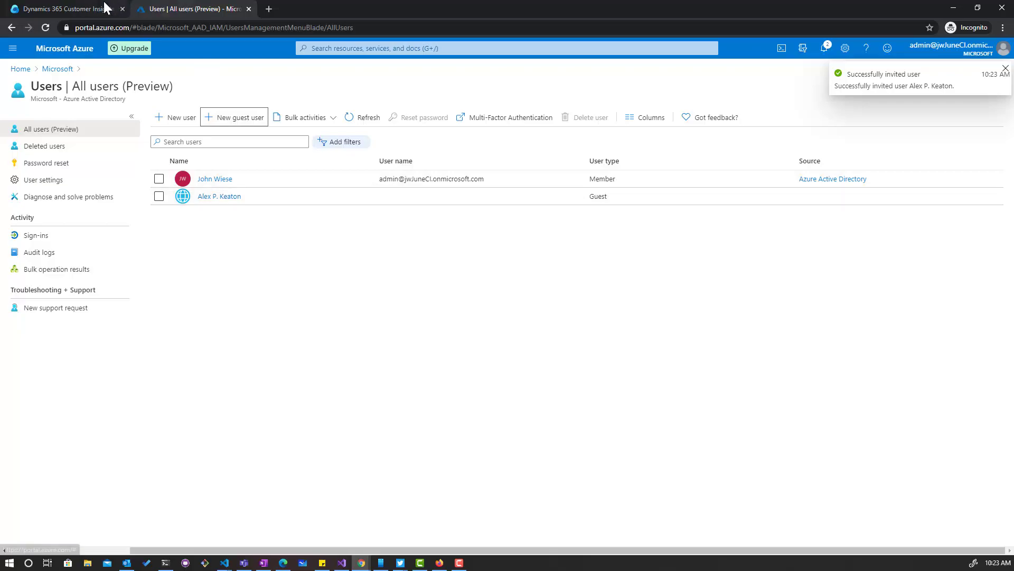
# In Customer Insights Permissions, add the invited guest with the Contributor role and save.
pyautogui.click(57, 9)
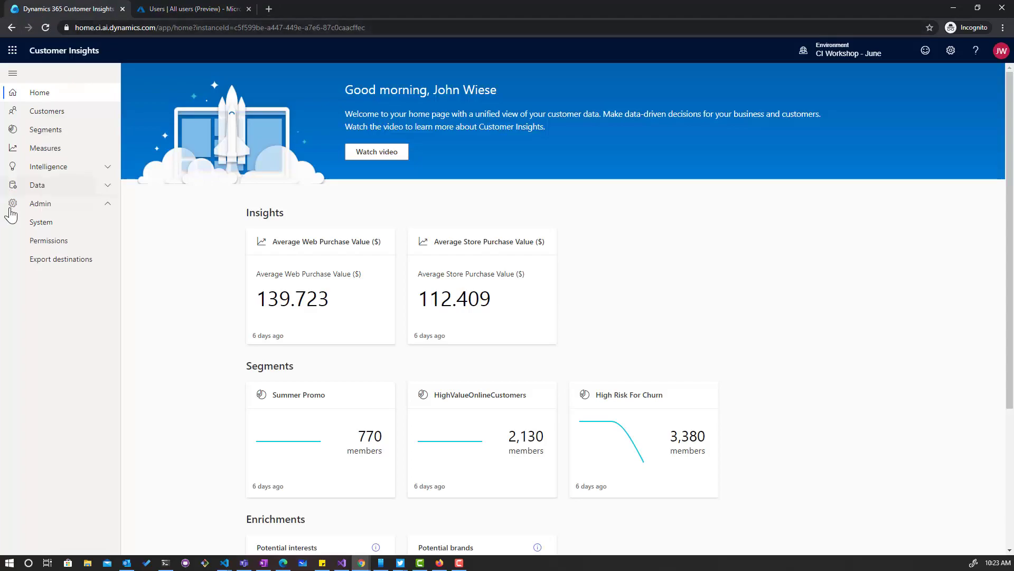
pyautogui.click(40, 242)
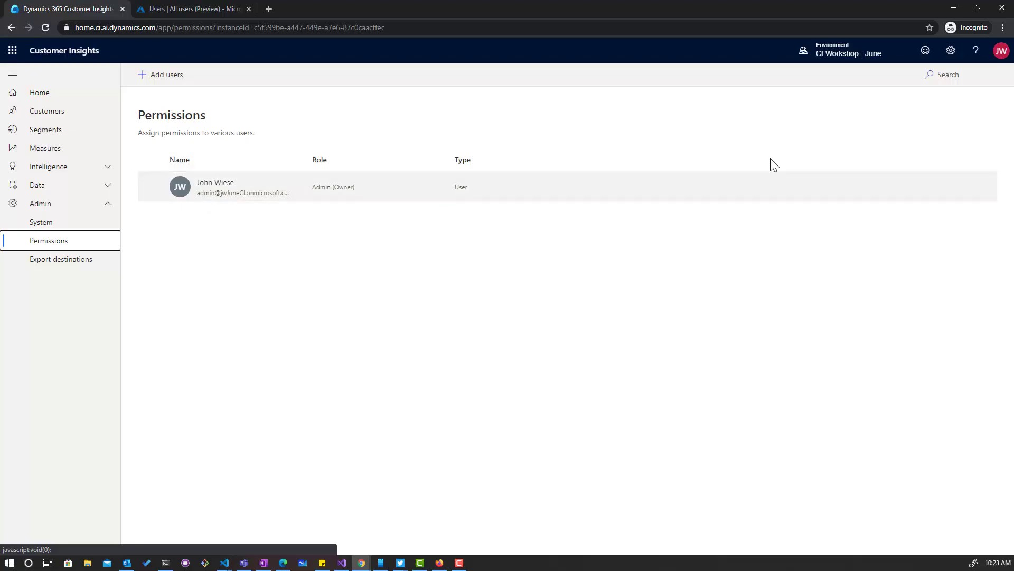
pyautogui.click(162, 77)
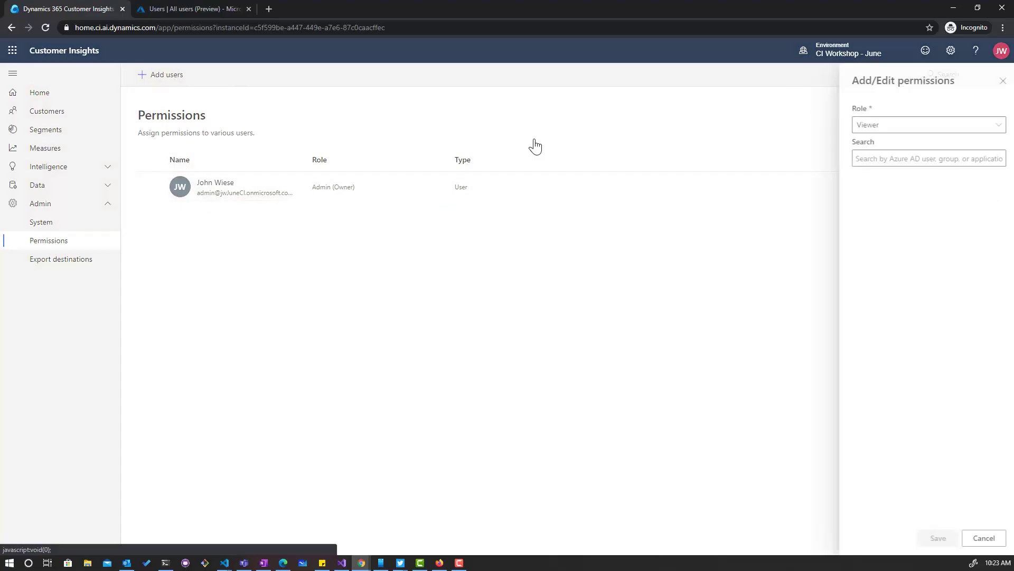
pyautogui.click(867, 127)
pyautogui.click(881, 181)
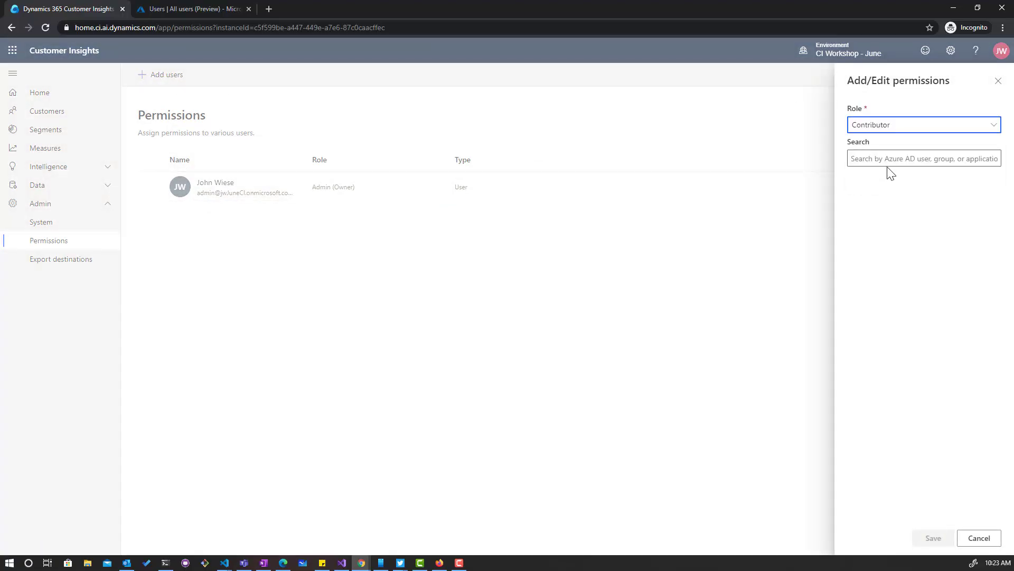
pyautogui.click(891, 159)
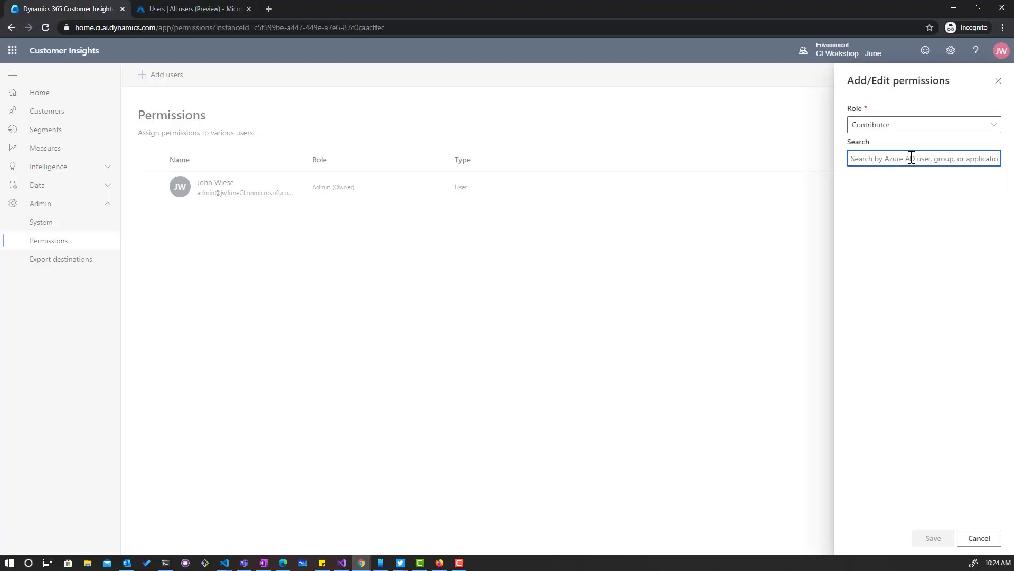
pyautogui.write('alex')
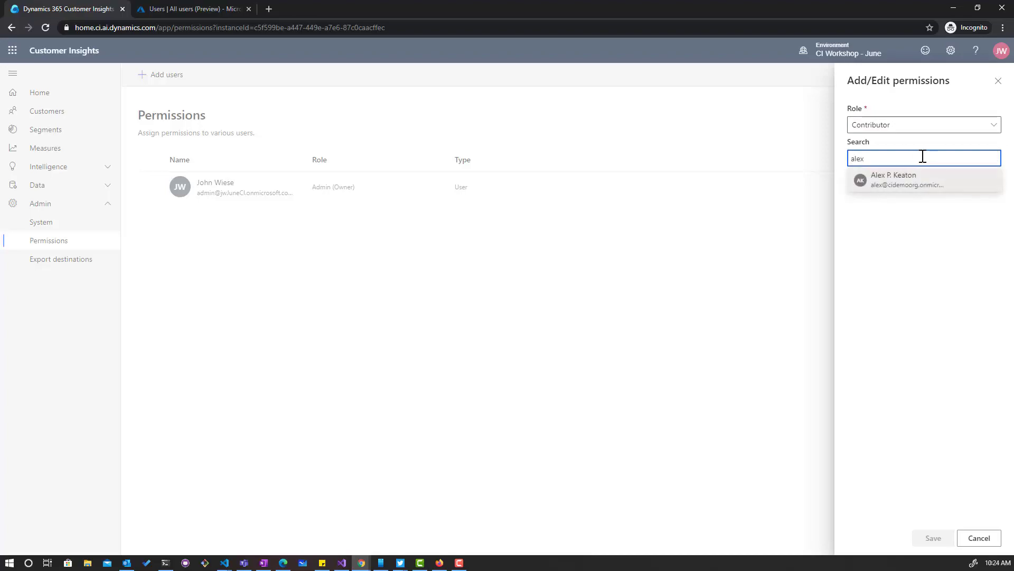
pyautogui.click(899, 189)
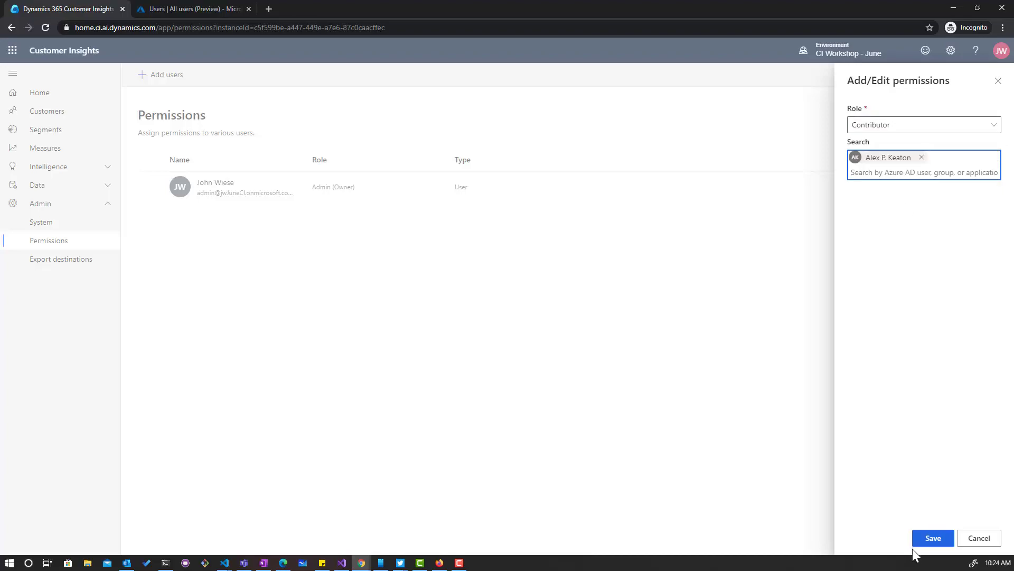
pyautogui.click(931, 540)
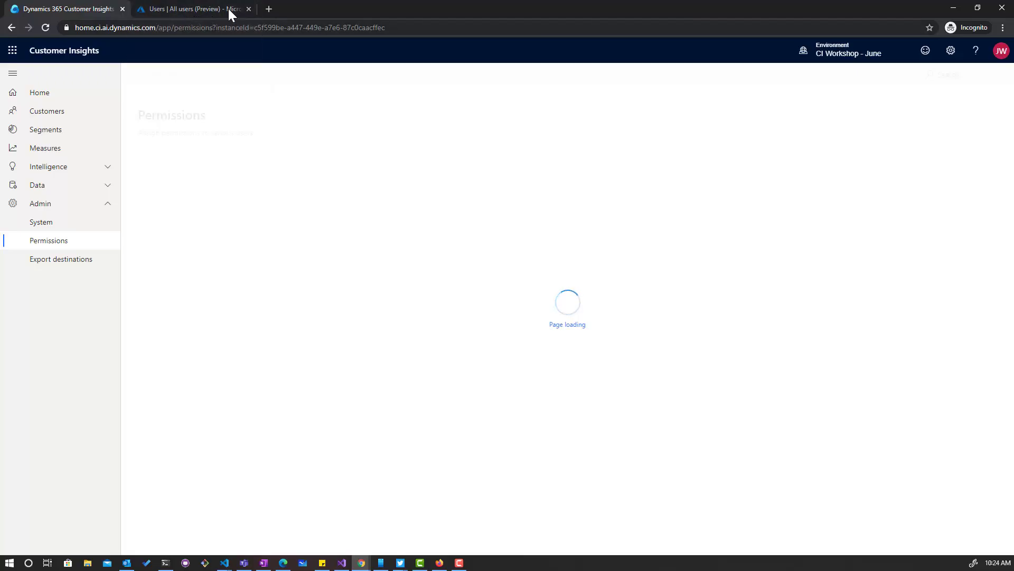
# Copy the Customer Insights home page URL and bring up Outlook in the Office 365 app list.
pyautogui.click(132, 27)
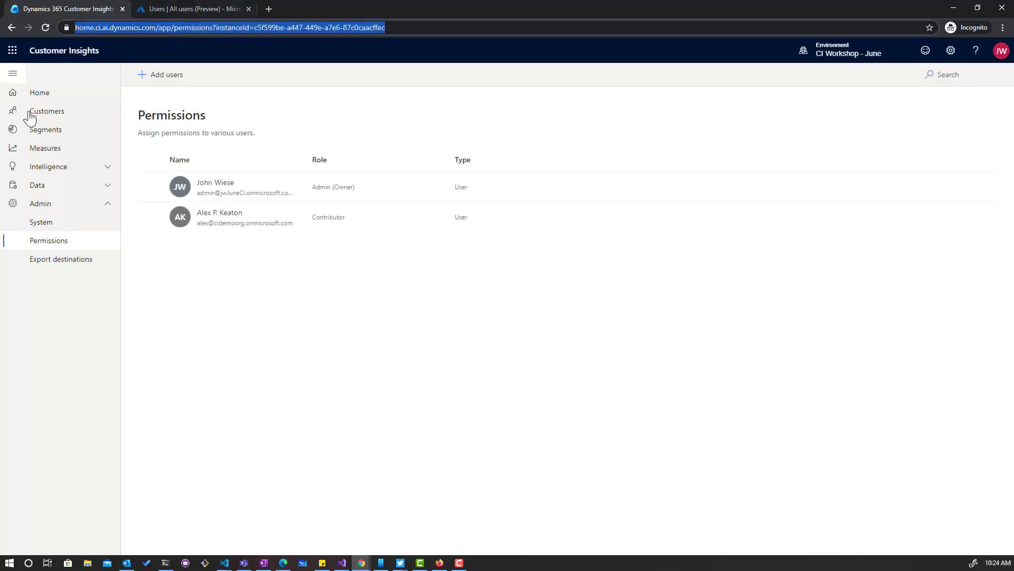
pyautogui.click(33, 95)
pyautogui.click(388, 28)
pyautogui.hotkey('ctrl', 'c')
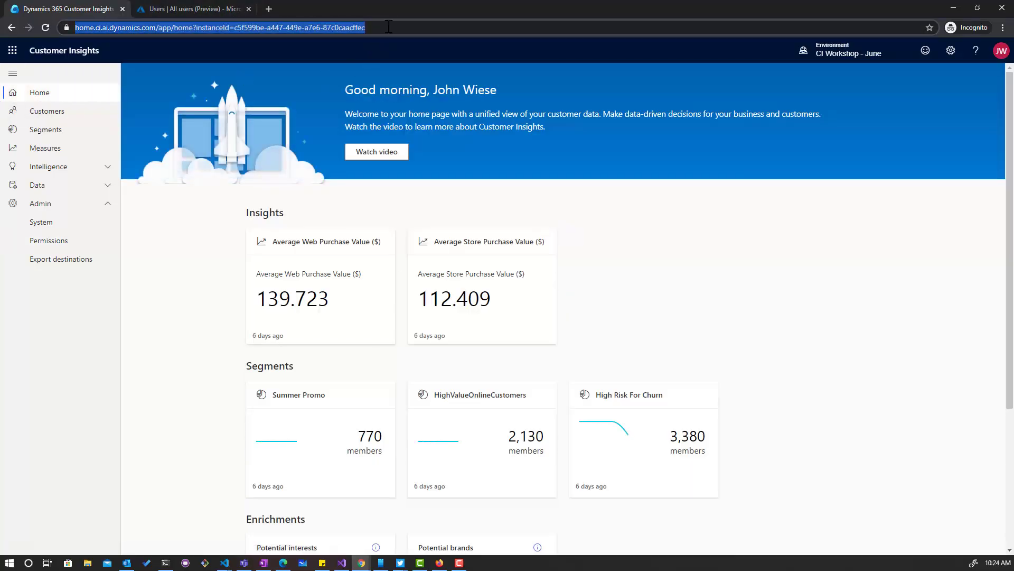
pyautogui.click(13, 51)
pyautogui.click(74, 118)
# Open Outlook in a new tab and start a new message addressed to the guest's e-mail.
pyautogui.click(87, 140)
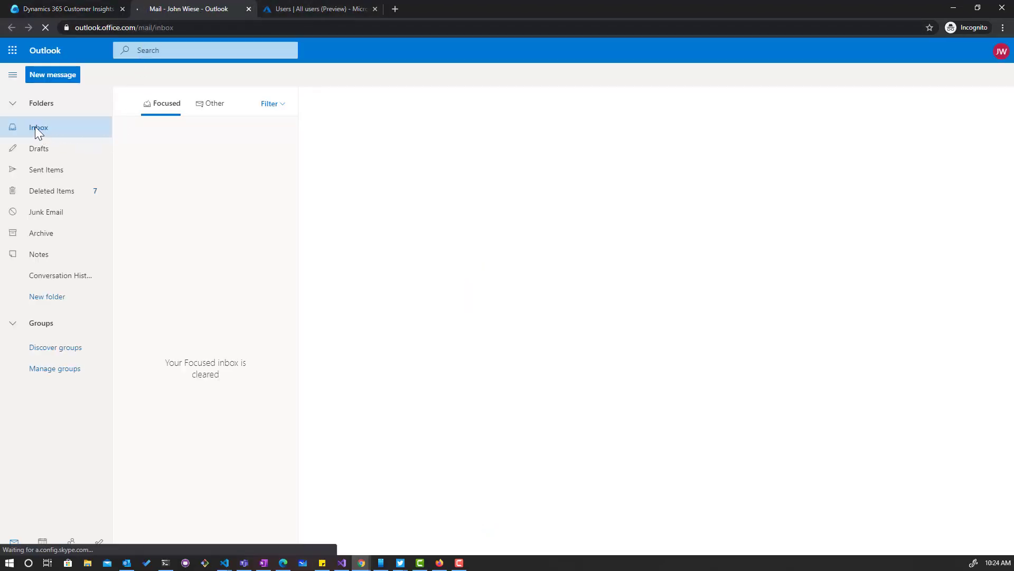
pyautogui.click(51, 75)
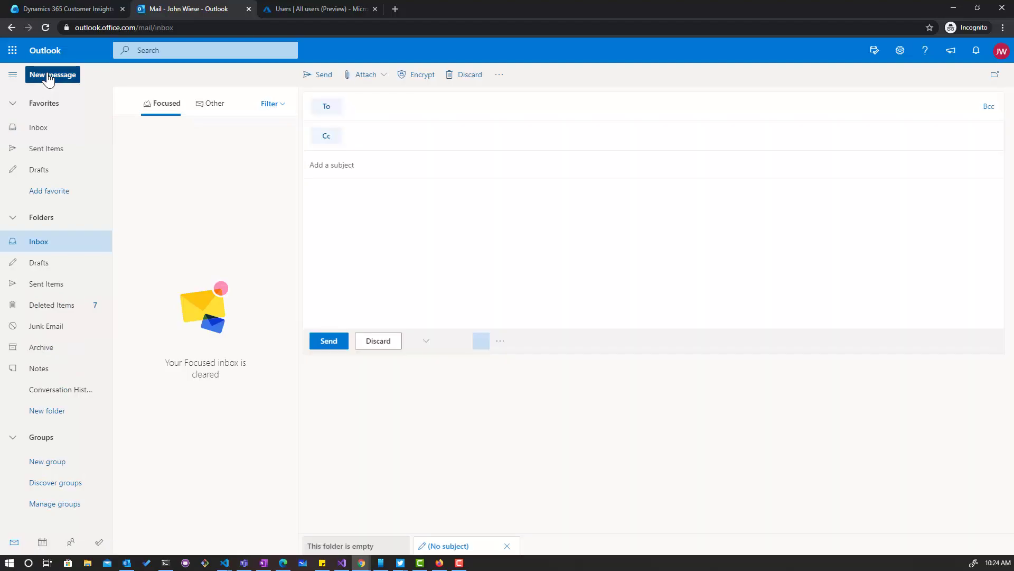
pyautogui.click(48, 75)
pyautogui.press('Tab')
# Send it with subject 'CI Access Link' and the pasted URL plus &tenantID and tenant domain.
pyautogui.press('Tab')
pyautogui.write('CI Access Link')
pyautogui.press('Tab')
pyautogui.hotkey('ctrl', 'v')
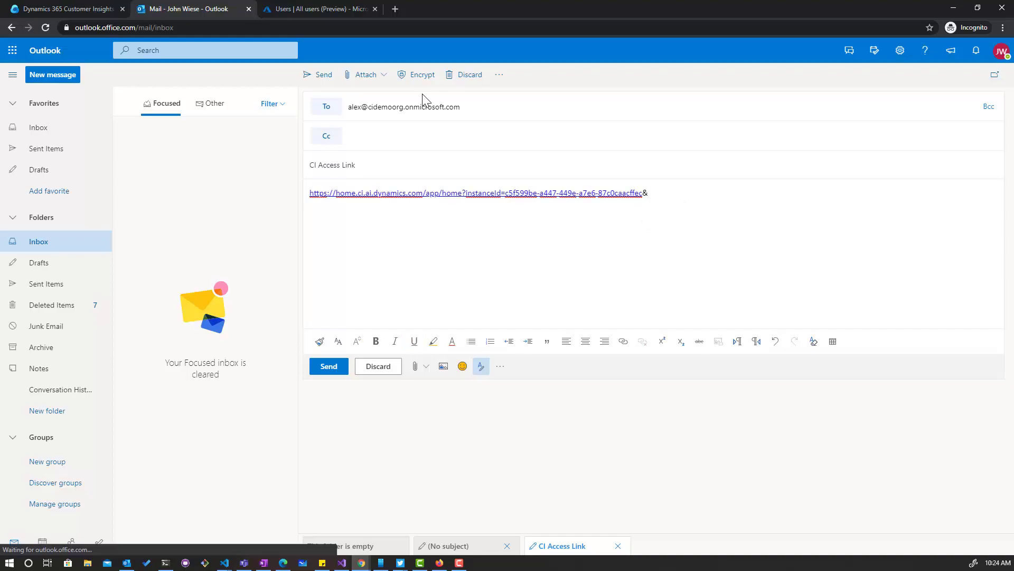
pyautogui.write('&tenantID=jwJune')
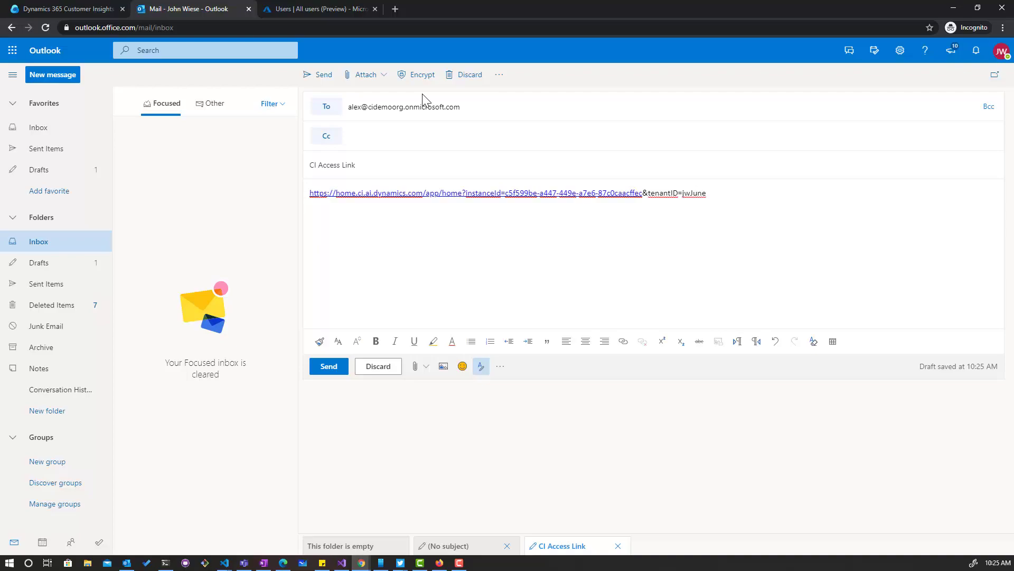
pyautogui.write('CI.onmicrosoft.com')
pyautogui.click(321, 77)
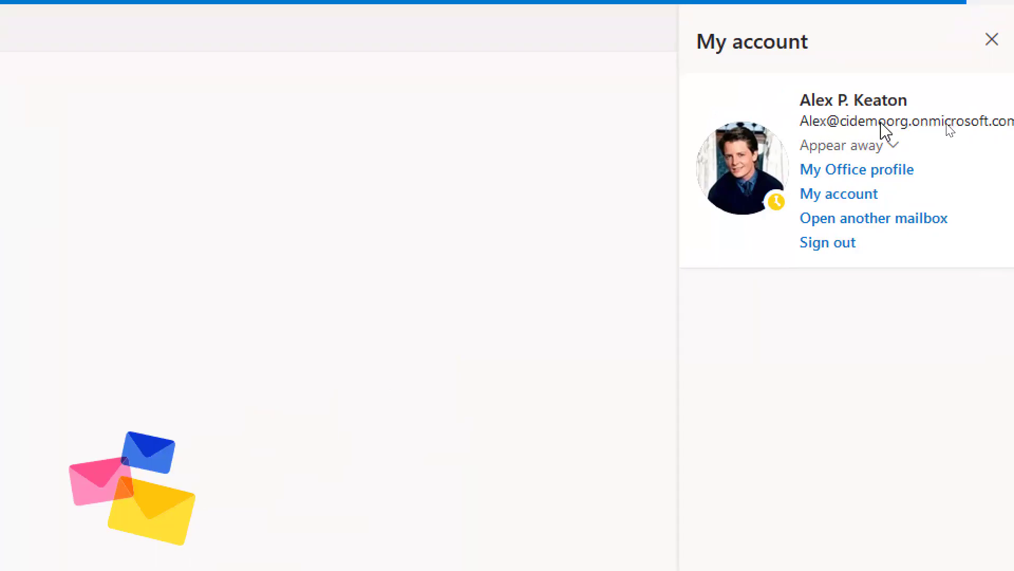
# As the guest, open the Microsoft Invitations email under Other and accept the invitation.
pyautogui.click(991, 39)
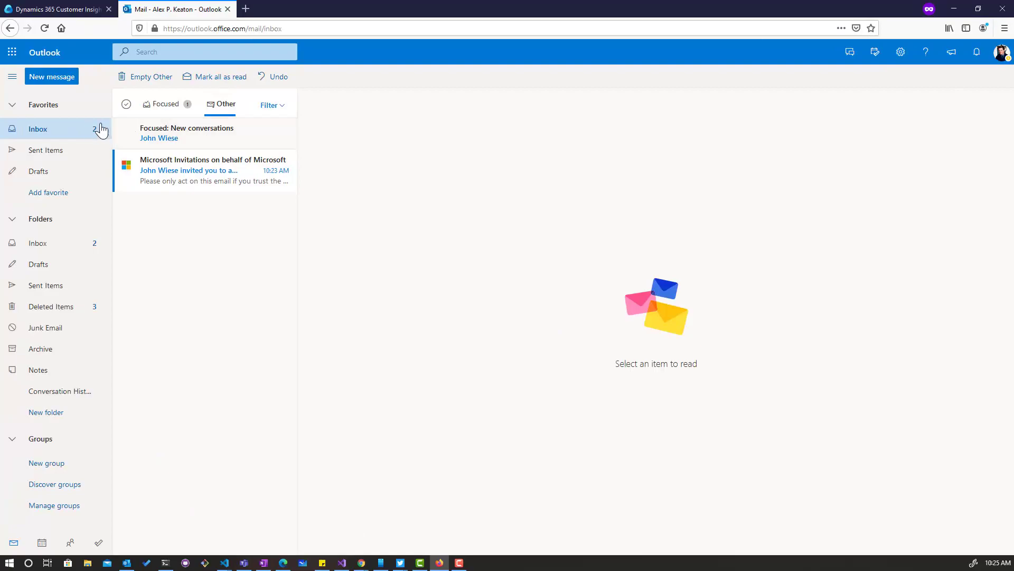
pyautogui.click(217, 106)
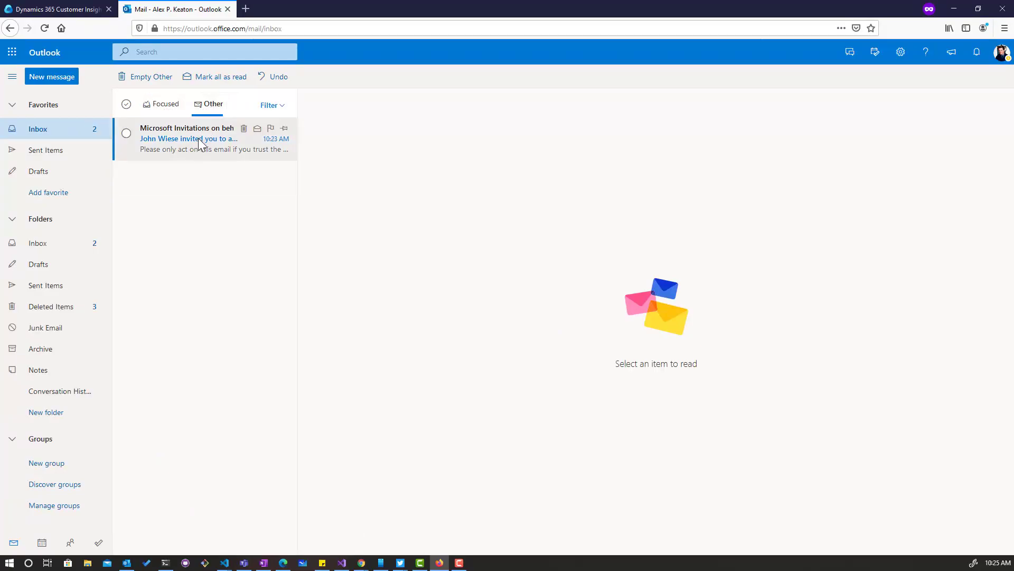
pyautogui.click(200, 142)
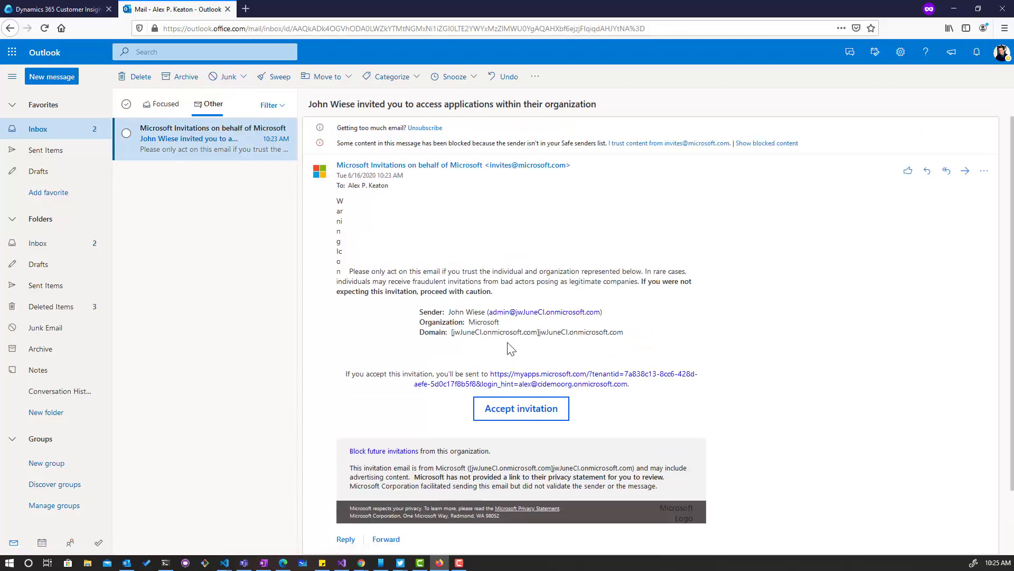
pyautogui.click(517, 415)
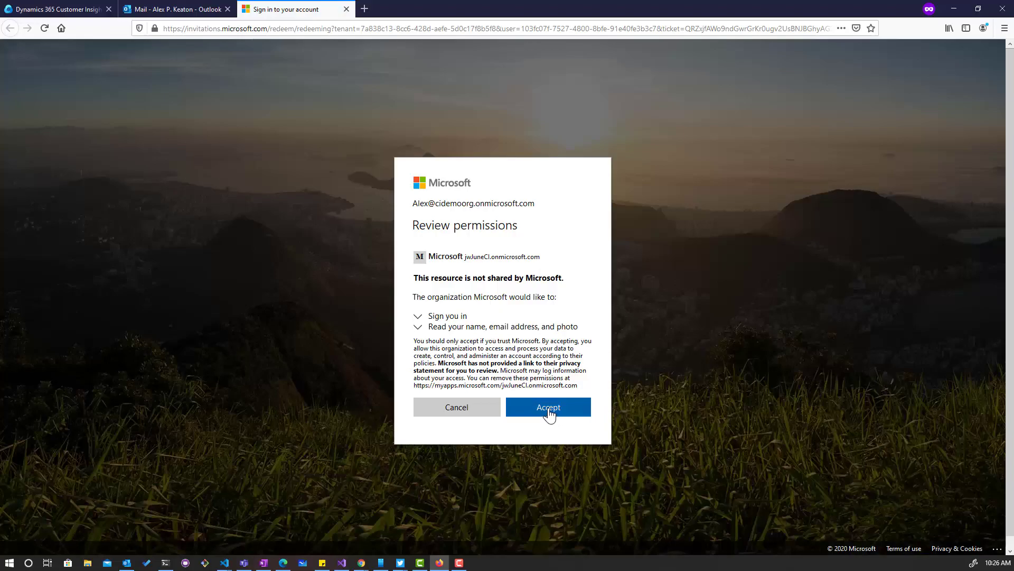
# Accept the requested permissions and return to the guest's Outlook mail tab.
pyautogui.click(549, 411)
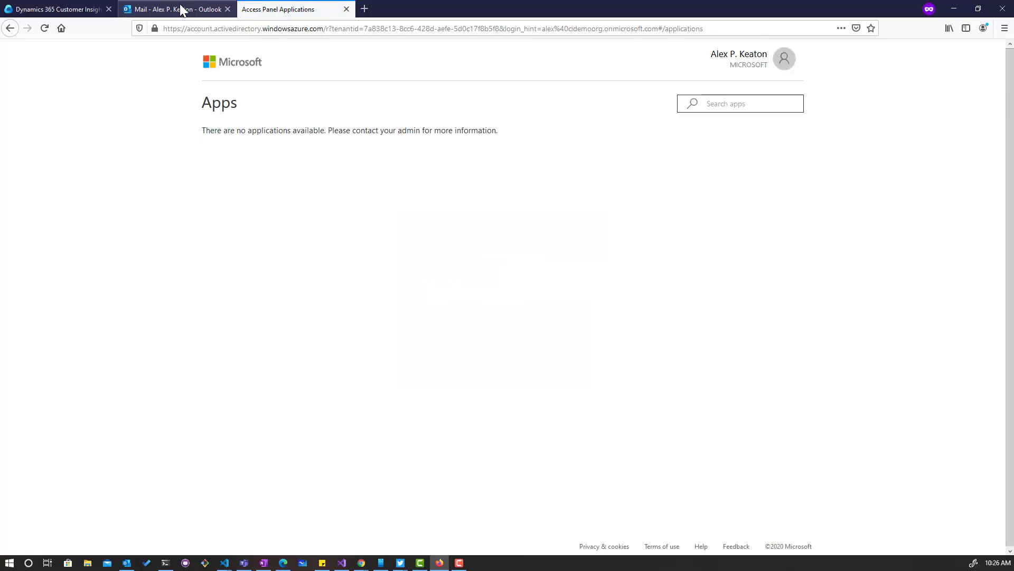
pyautogui.click(180, 9)
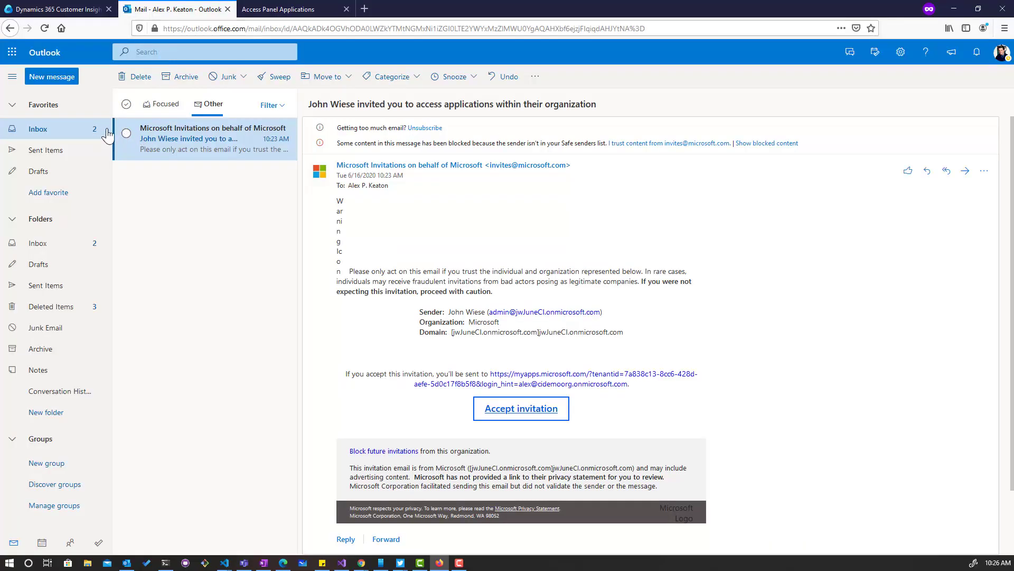
# Copy the link from the CI Access Link email in Focused and open it in a new private tab.
pyautogui.click(159, 106)
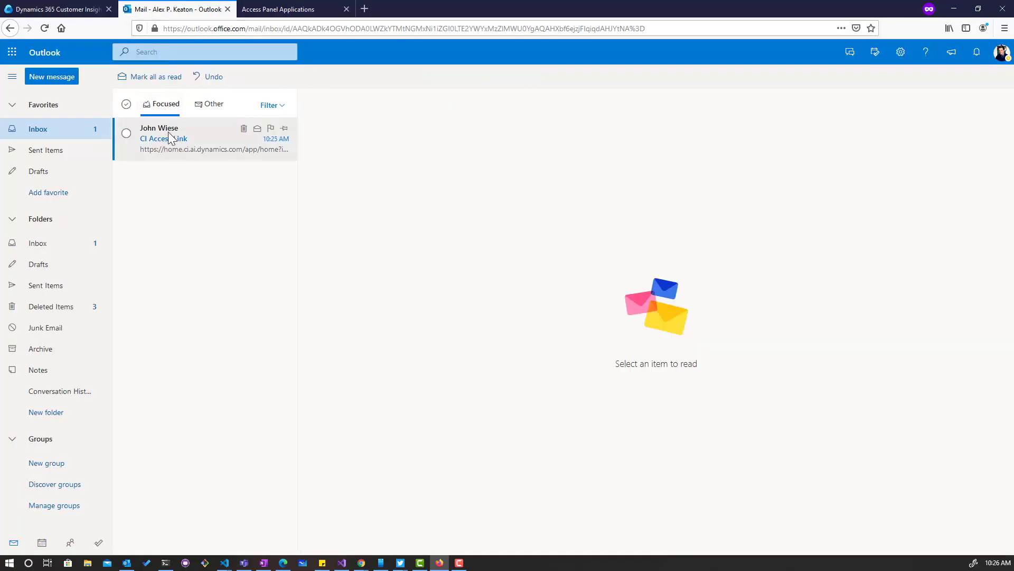
pyautogui.click(167, 148)
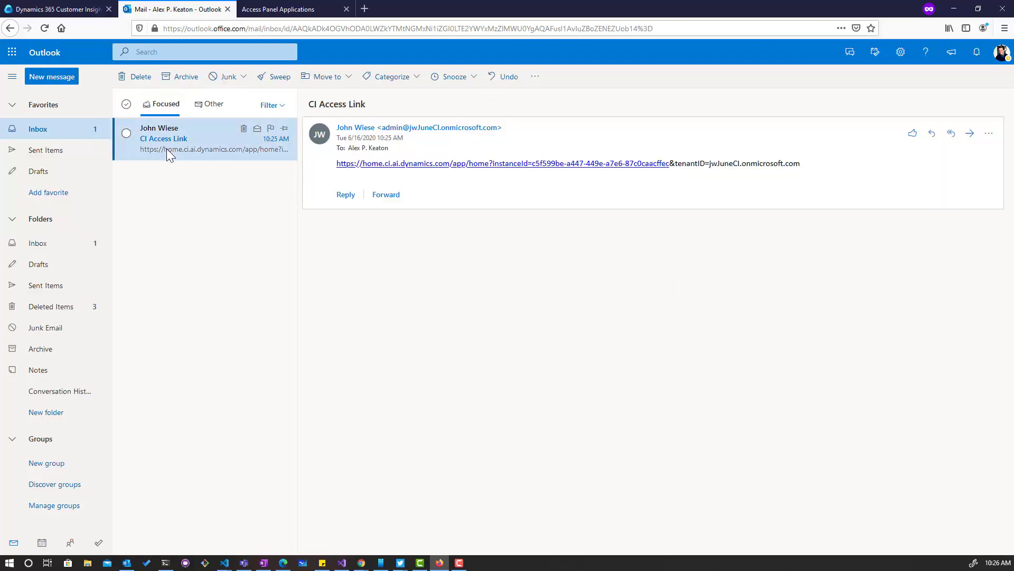
pyautogui.moveTo(802, 163); pyautogui.dragTo(334, 171)
pyautogui.hotkey('ctrl', 'c')
pyautogui.hotkey('ctrl', 't')
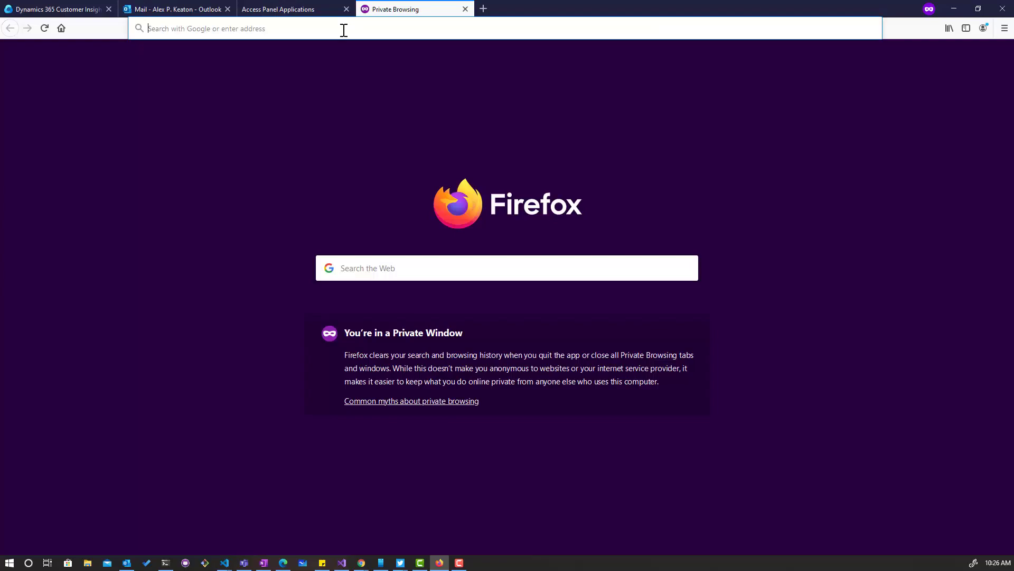
pyautogui.hotkey('ctrl', 'v')
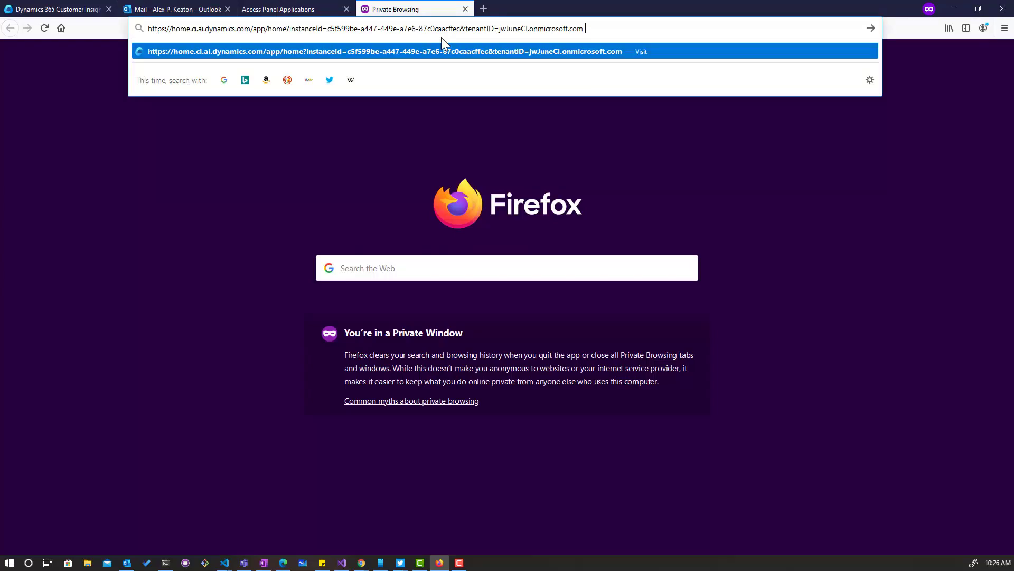
pyautogui.press('Return')
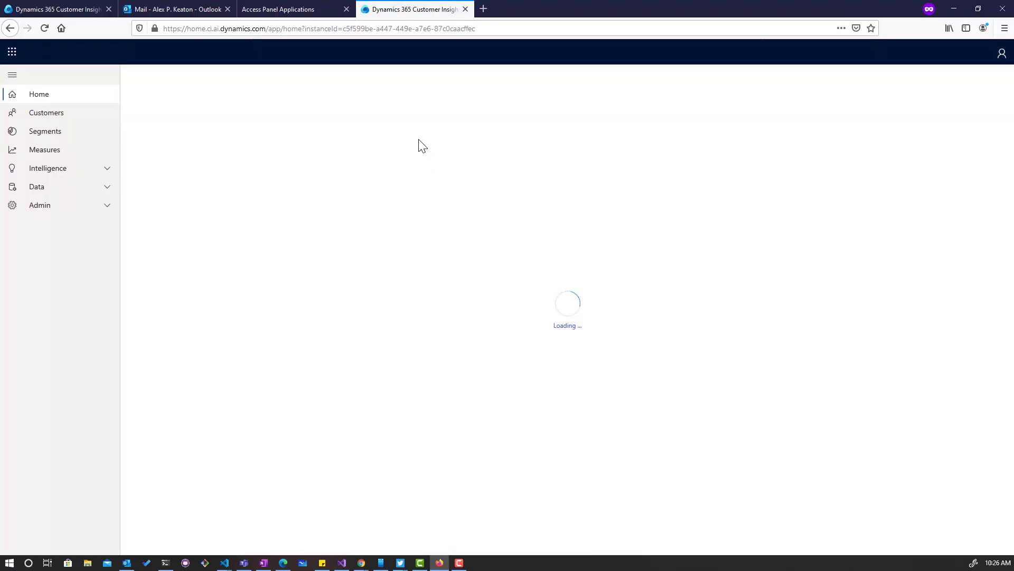
# Check the CI Workshop - June environment list, then open Data > Data sources.
pyautogui.moveTo(433, 91); pyautogui.dragTo(495, 91)
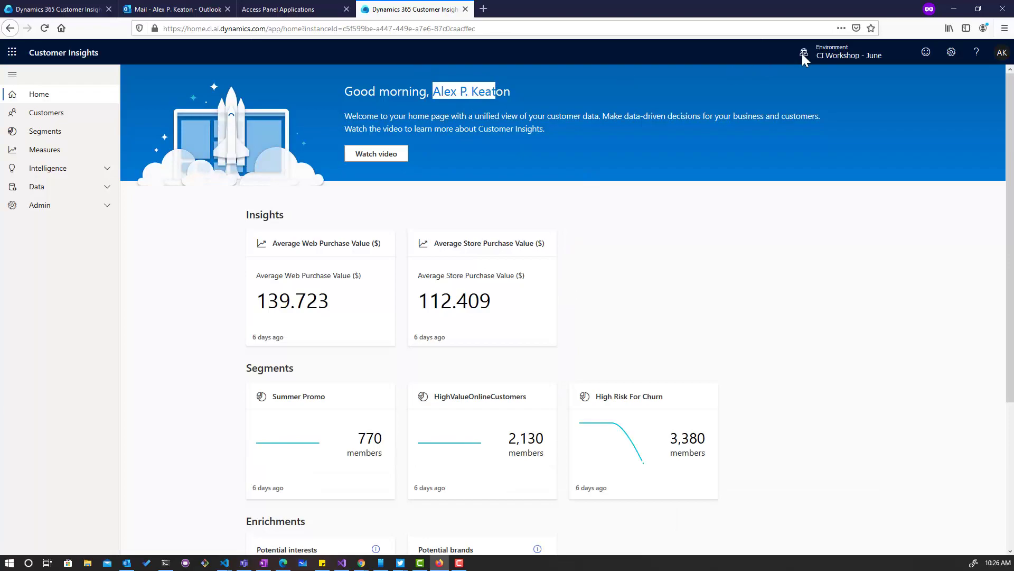
pyautogui.click(857, 61)
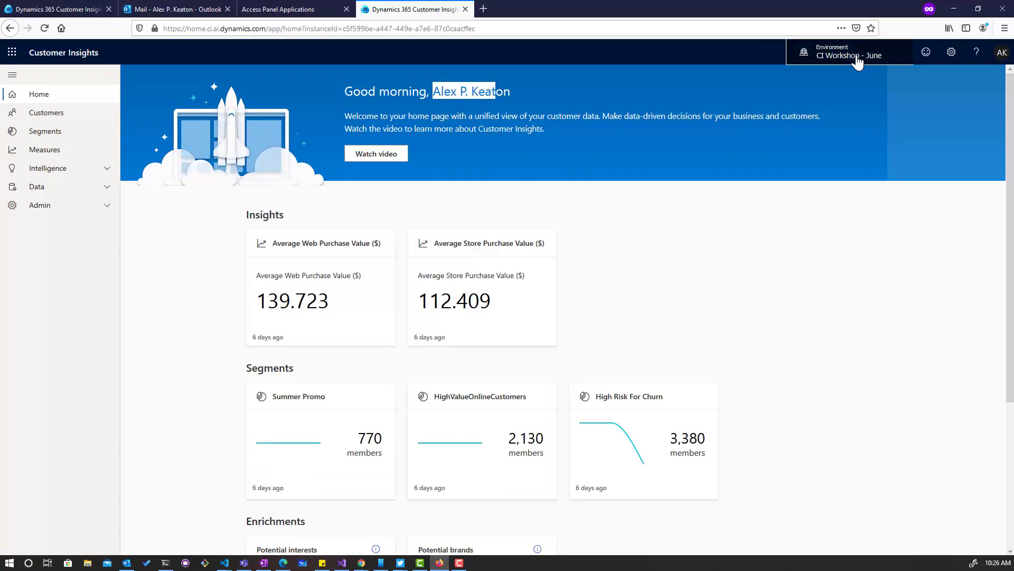
pyautogui.click(857, 62)
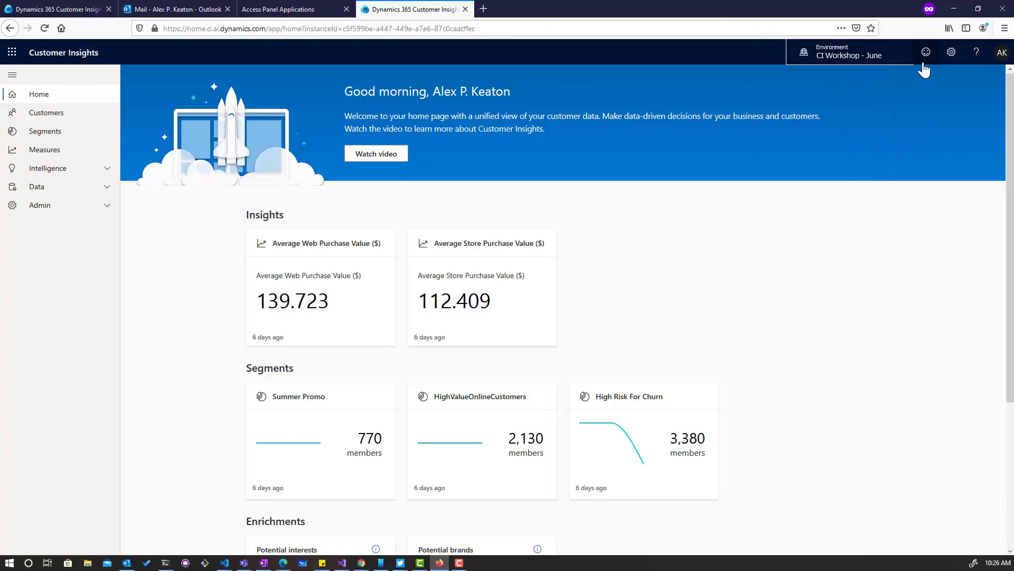
pyautogui.click(63, 192)
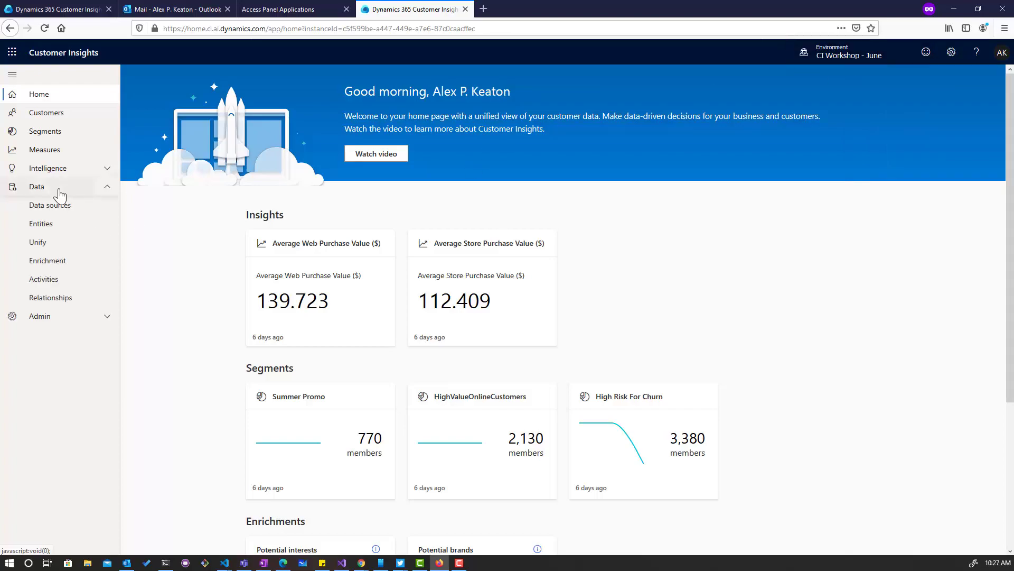
pyautogui.click(55, 206)
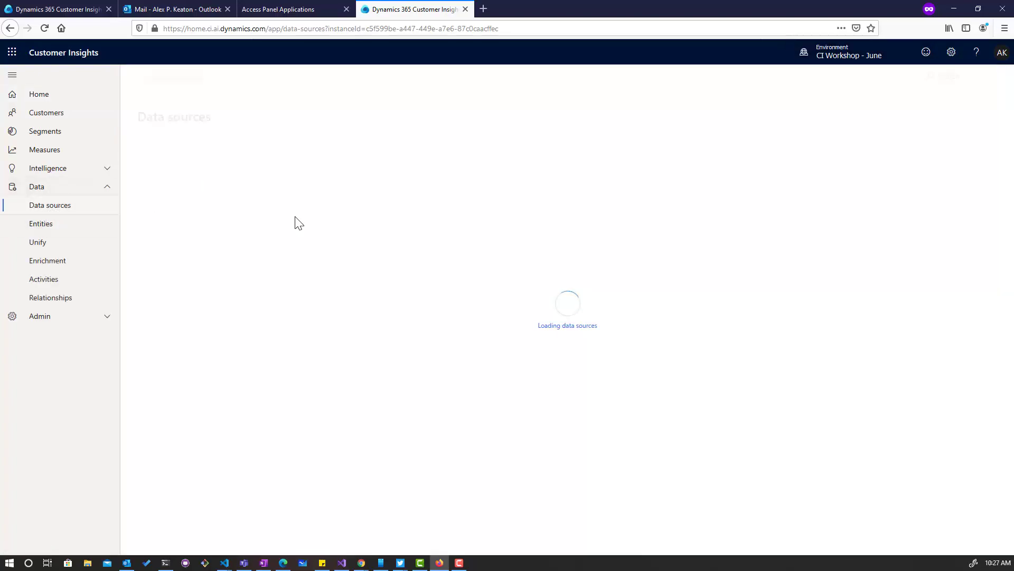